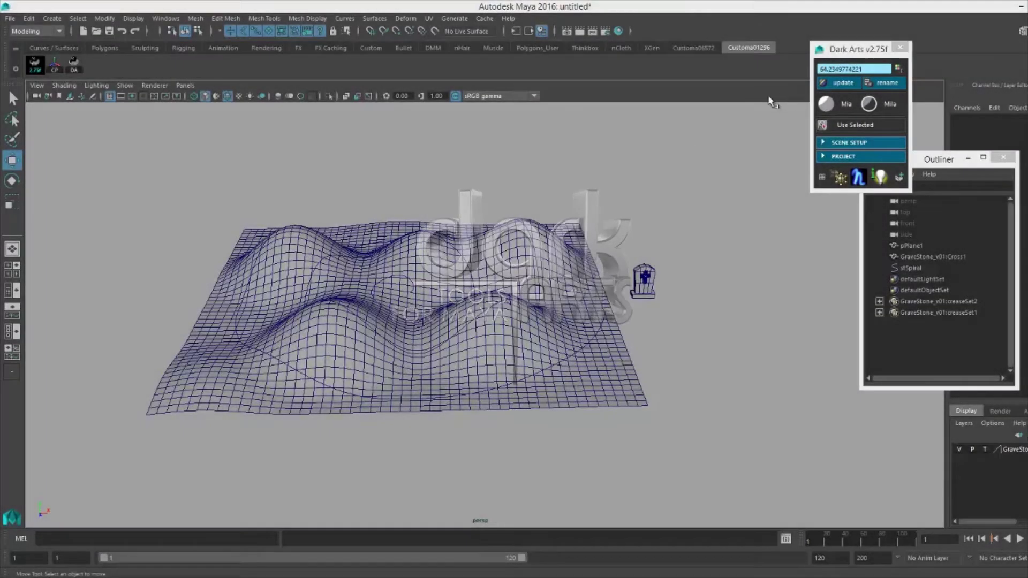
- Open the Dark Arts tool for placing objects along a selected curve
{"action": "right_click", "coordinate": [839, 74]}
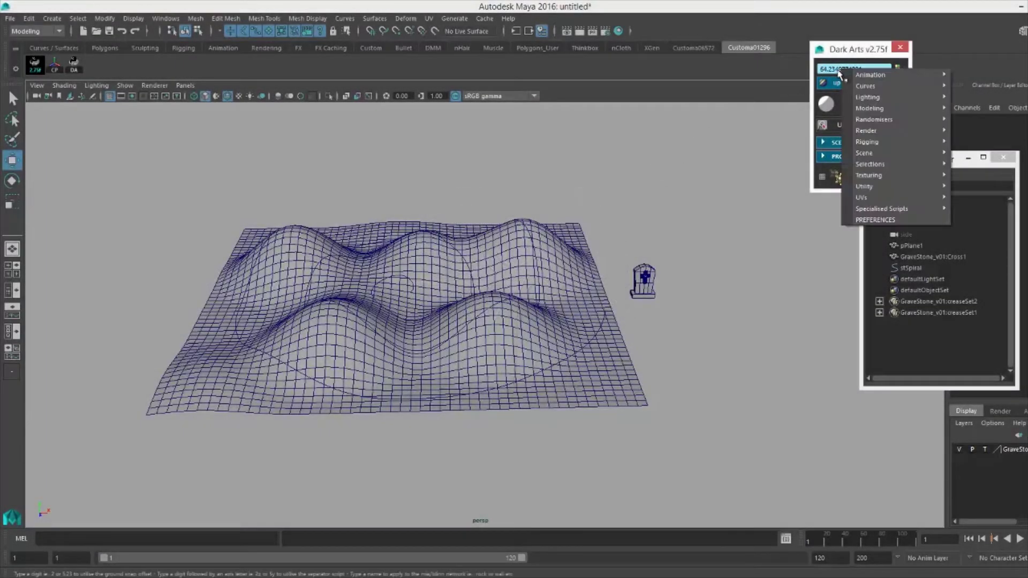
{"action": "mouse_move", "coordinate": [875, 86]}
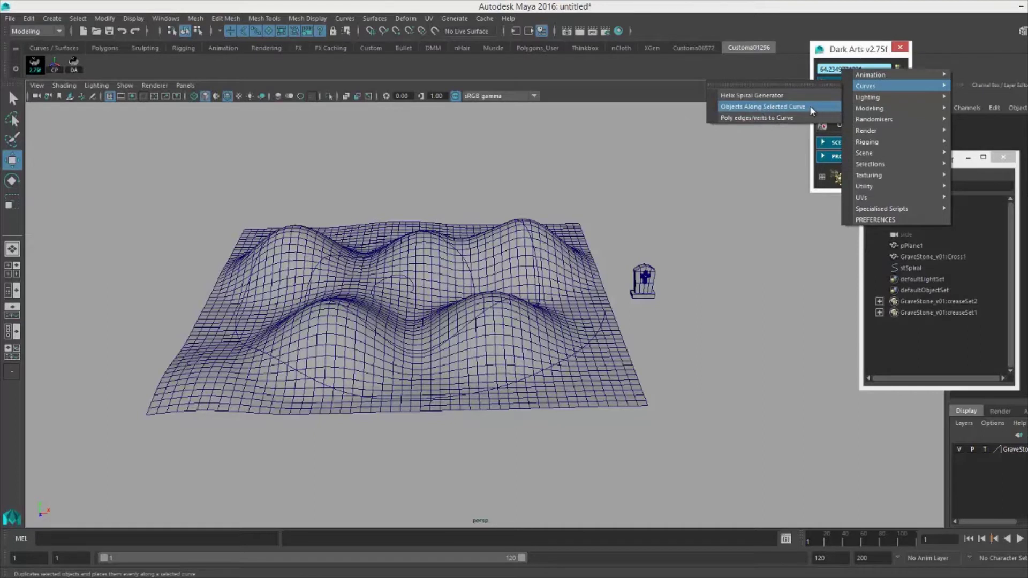
{"action": "left_click", "coordinate": [781, 108]}
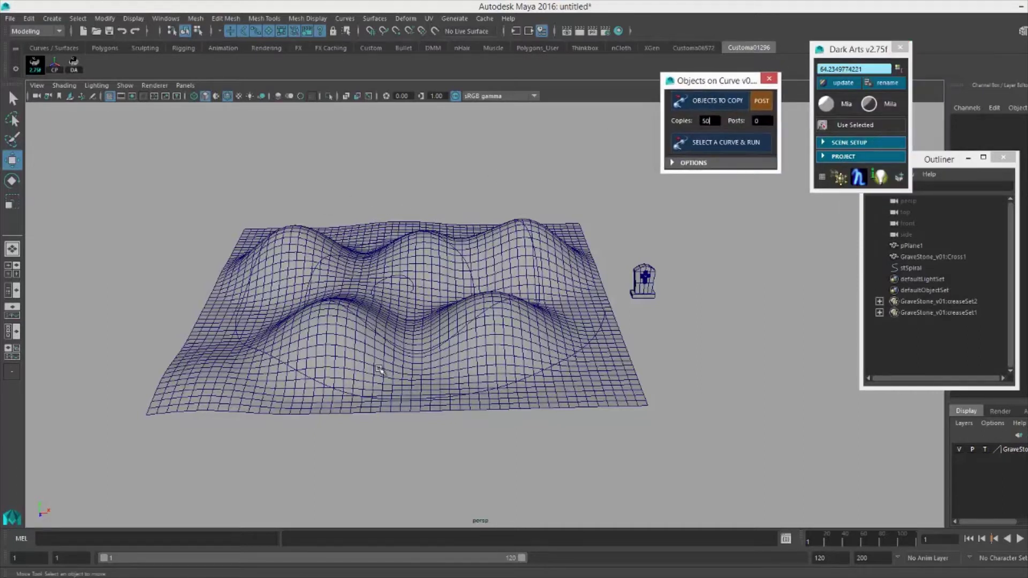
{"action": "mouse_move", "coordinate": [651, 227]}
{"action": "left_mouse_down", "text": "alt"}
{"action": "mouse_move", "coordinate": [604, 236]}
{"action": "mouse_move", "coordinate": [618, 268]}
{"action": "mouse_move", "coordinate": [596, 195]}
{"action": "mouse_move", "coordinate": [641, 218]}
{"action": "mouse_move", "coordinate": [298, 266]}
{"action": "left_mouse_up", "text": "alt"}
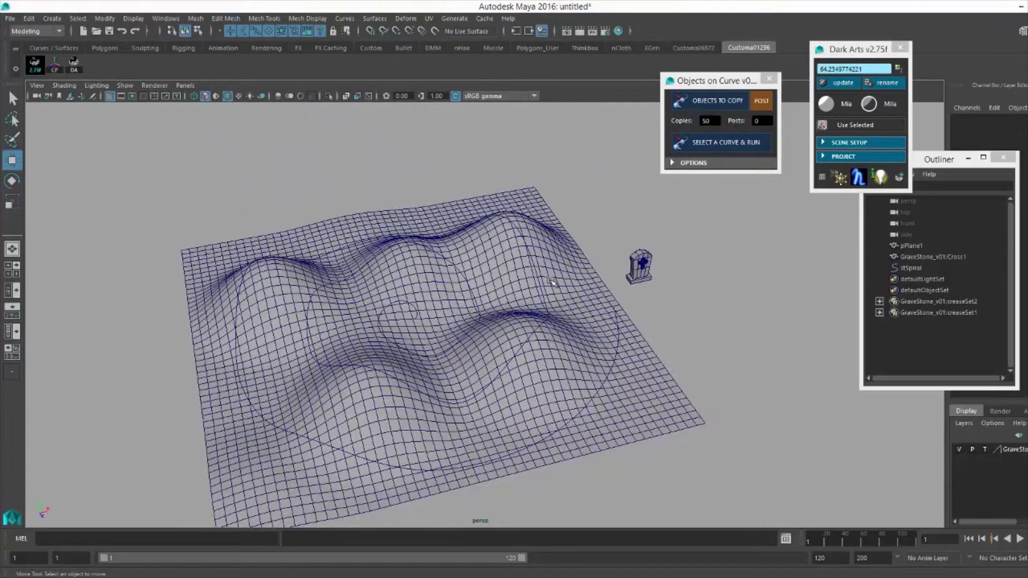
{"action": "mouse_move", "coordinate": [336, 301]}
{"action": "left_mouse_down", "text": "alt"}
{"action": "mouse_move", "coordinate": [392, 271]}
{"action": "mouse_move", "coordinate": [616, 252]}
{"action": "mouse_move", "coordinate": [638, 260]}
{"action": "mouse_move", "coordinate": [788, 127]}
{"action": "left_mouse_up", "text": "alt"}
{"action": "right_click", "coordinate": [852, 72]}
{"action": "mouse_move", "coordinate": [878, 87]}
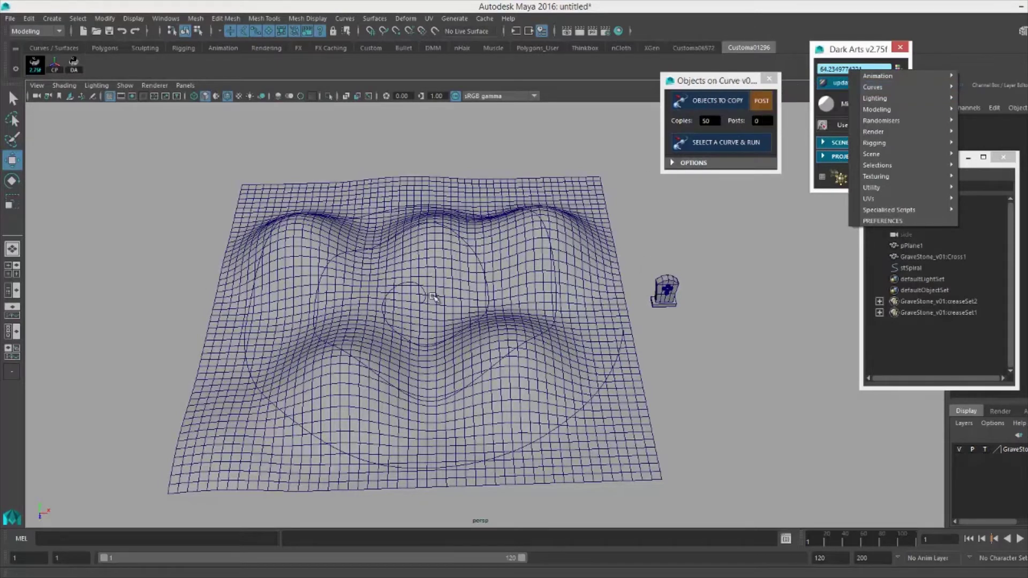
{"action": "left_click", "coordinate": [837, 177]}
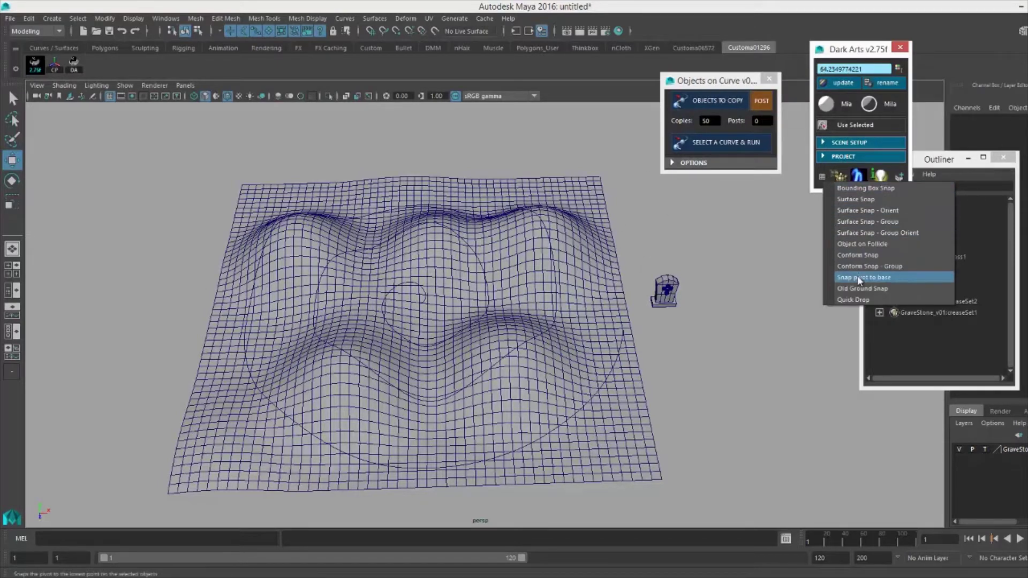
{"action": "left_click", "coordinate": [655, 237]}
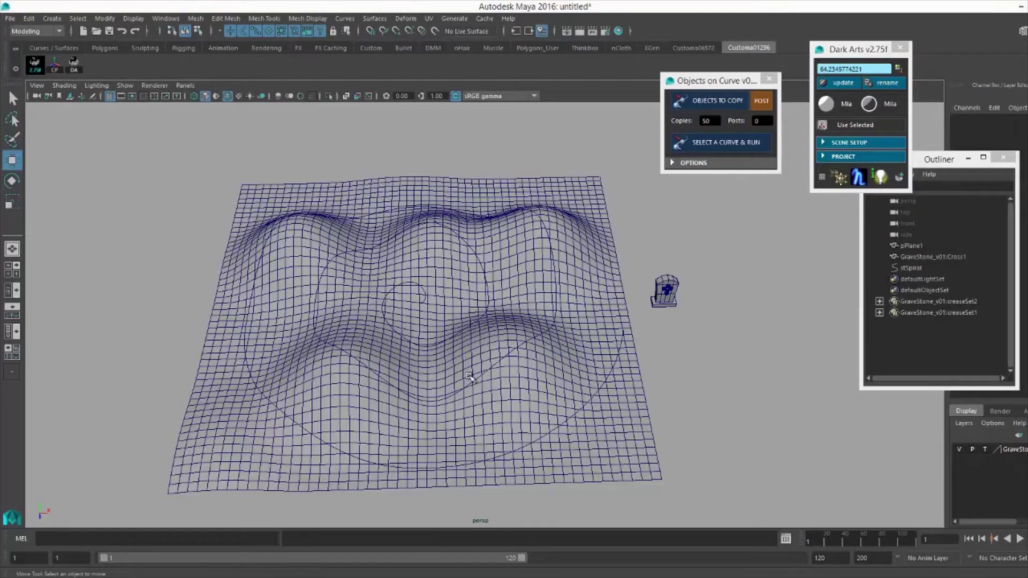
- Select the gravestone beside the terrain and load it as the object to copy
{"action": "left_click_drag", "start_coordinate": [662, 322], "coordinate": [625, 277], "text": "alt"}
{"action": "left_click", "coordinate": [622, 277]}
{"action": "key", "text": "f"}
{"action": "right_click_drag", "start_coordinate": [692, 333], "coordinate": [333, 284], "text": "alt"}
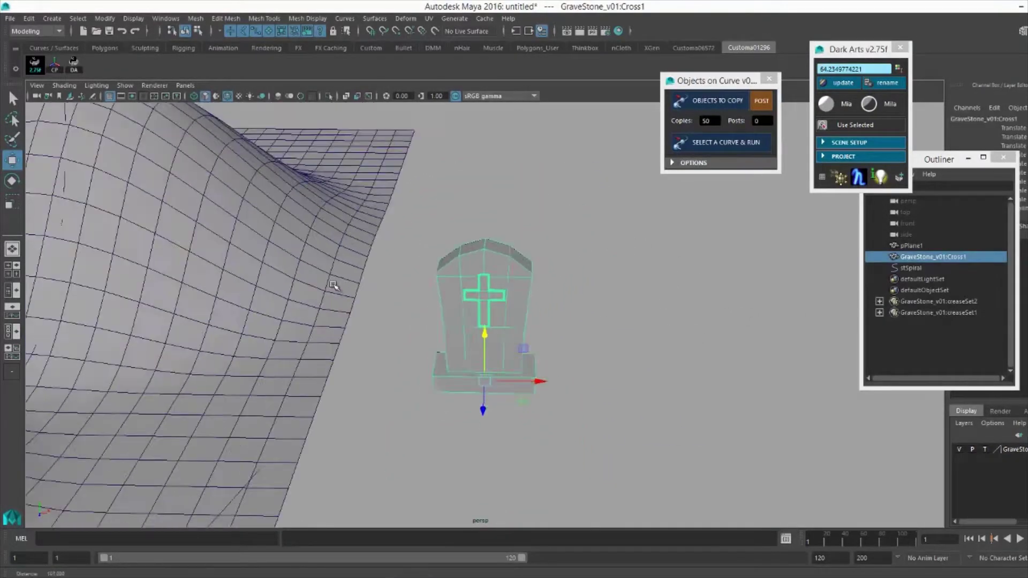
{"action": "left_click_drag", "start_coordinate": [332, 285], "coordinate": [550, 262], "text": "alt"}
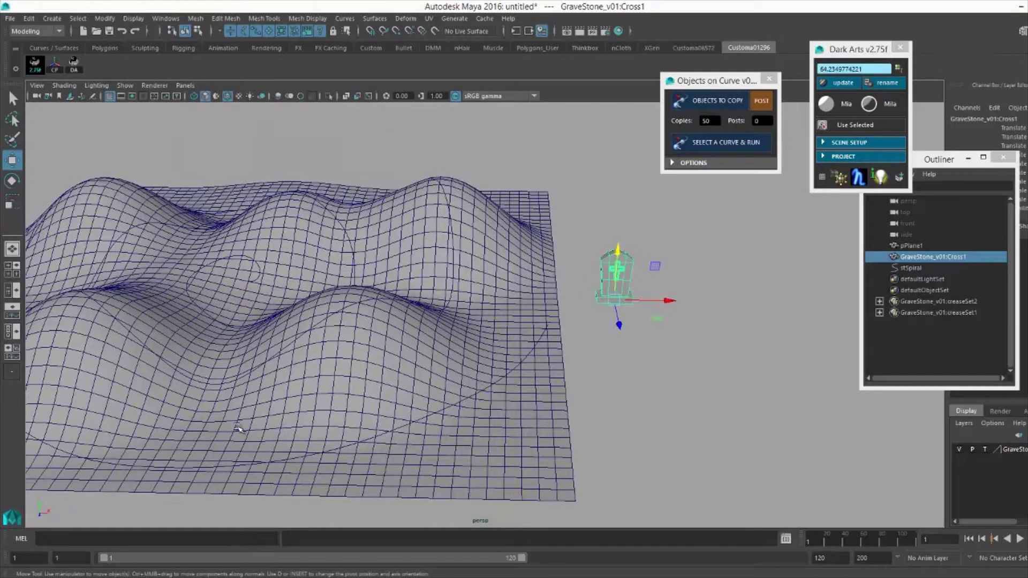
{"action": "left_click_drag", "start_coordinate": [576, 271], "coordinate": [672, 212], "text": "alt"}
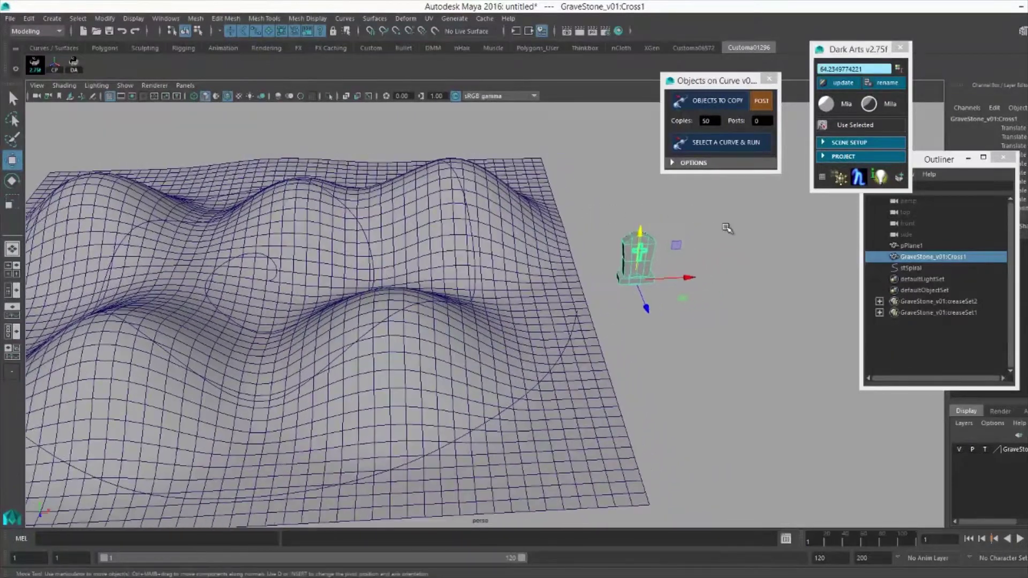
{"action": "left_click", "coordinate": [724, 225]}
{"action": "left_click", "coordinate": [658, 236]}
{"action": "left_click", "coordinate": [721, 103]}
- Estimate the copies for the stSpiral curve at a spacing of 50 and set the number of copies to 33
{"action": "left_click_drag", "start_coordinate": [673, 207], "coordinate": [598, 249], "text": "alt"}
{"action": "left_click", "coordinate": [913, 268]}
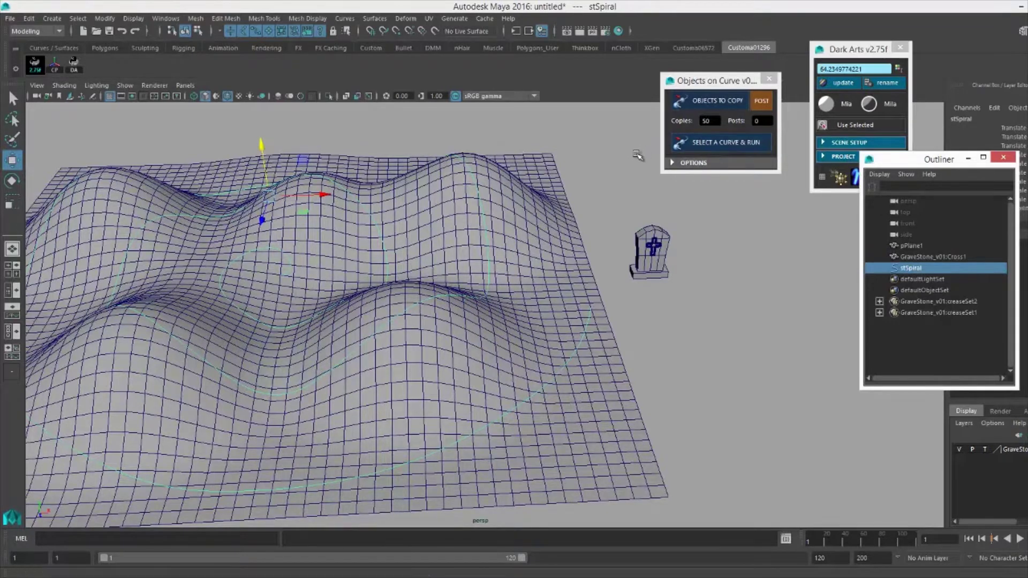
{"action": "left_click", "coordinate": [672, 167]}
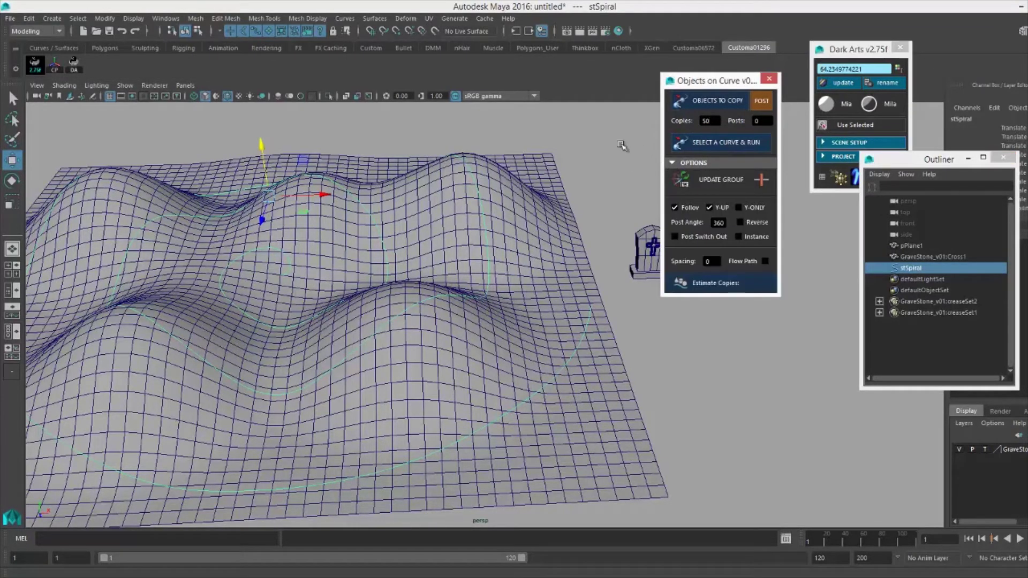
{"action": "left_click", "coordinate": [711, 286]}
{"action": "left_click", "coordinate": [709, 121]}
{"action": "left_click", "coordinate": [712, 287]}
{"action": "left_click_drag", "start_coordinate": [711, 80], "coordinate": [742, 107]}
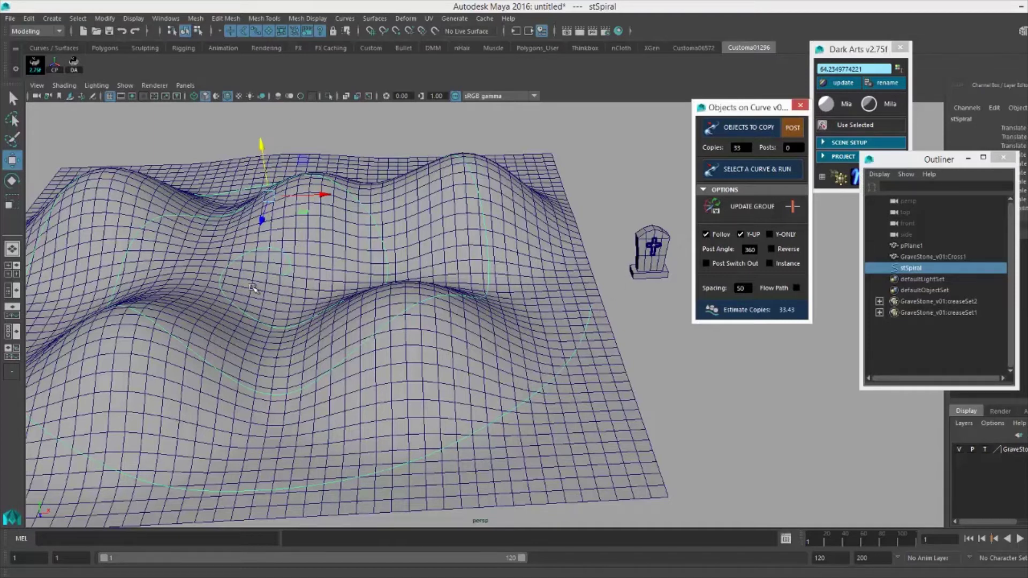
- Select the gravestone and examine where its pivot sits relative to its base
{"action": "middle_click_drag", "start_coordinate": [614, 259], "coordinate": [464, 248], "text": "alt"}
{"action": "left_click", "coordinate": [534, 249]}
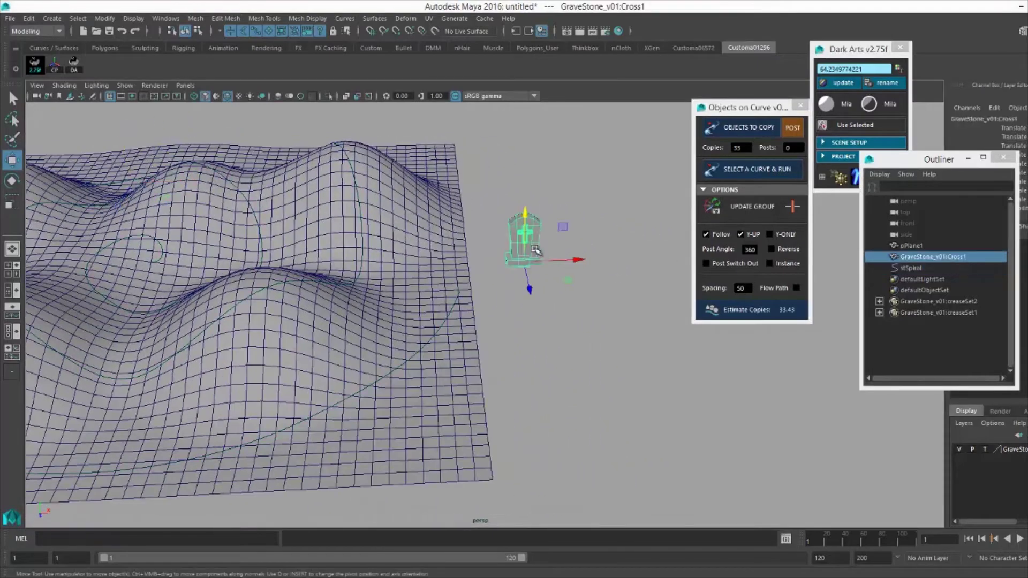
{"action": "left_click_drag", "start_coordinate": [574, 254], "coordinate": [536, 251], "text": "alt"}
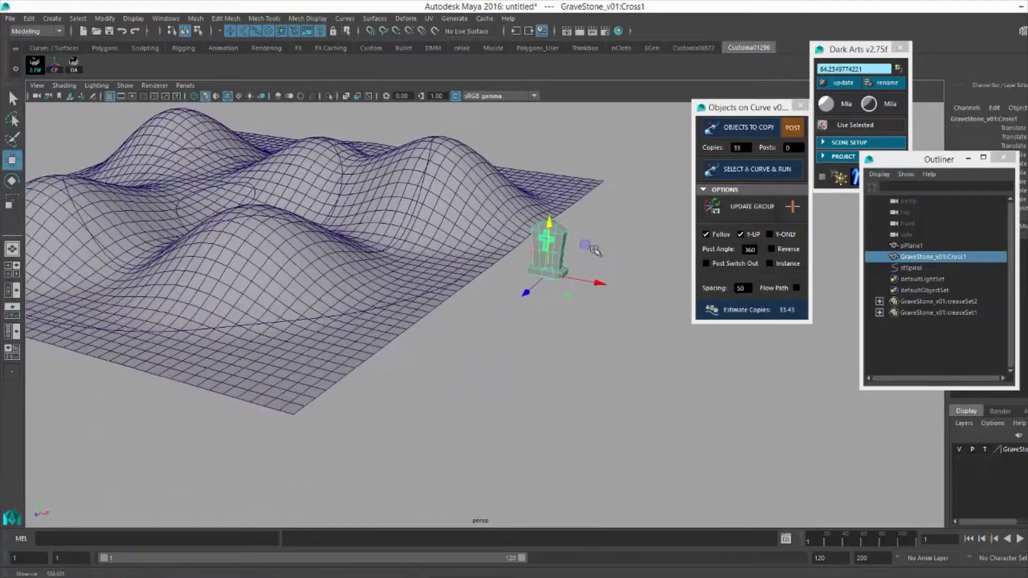
{"action": "middle_click_drag", "start_coordinate": [556, 249], "coordinate": [513, 276], "text": "alt"}
{"action": "right_click_drag", "start_coordinate": [514, 276], "coordinate": [556, 274], "text": "alt"}
{"action": "left_click_drag", "start_coordinate": [580, 296], "coordinate": [583, 286], "text": "alt"}
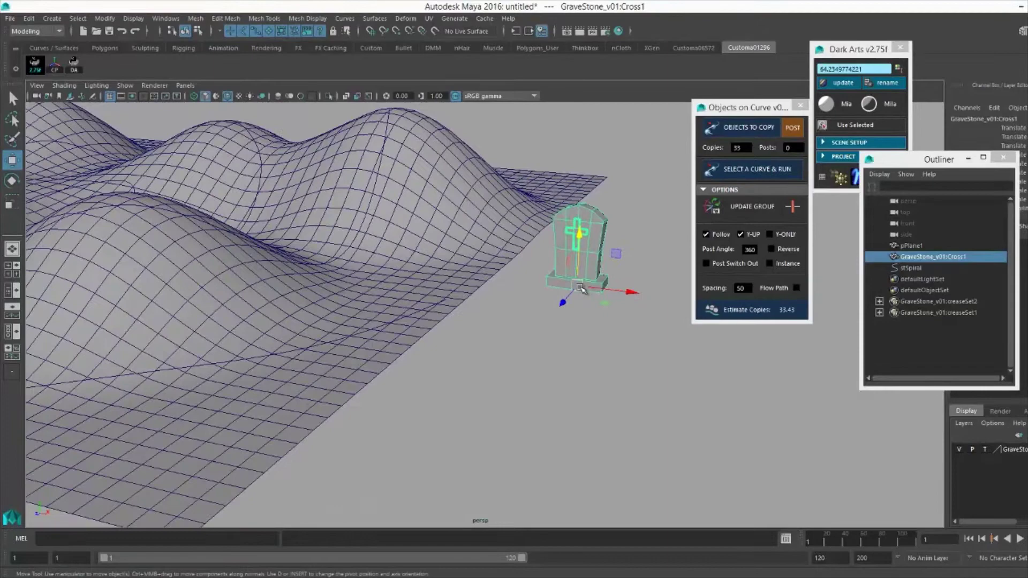
{"action": "middle_click_drag", "start_coordinate": [593, 283], "coordinate": [511, 285], "text": "alt"}
{"action": "right_click_drag", "start_coordinate": [511, 285], "coordinate": [749, 340], "text": "alt"}
{"action": "middle_click_drag", "start_coordinate": [515, 262], "coordinate": [535, 300], "text": "alt"}
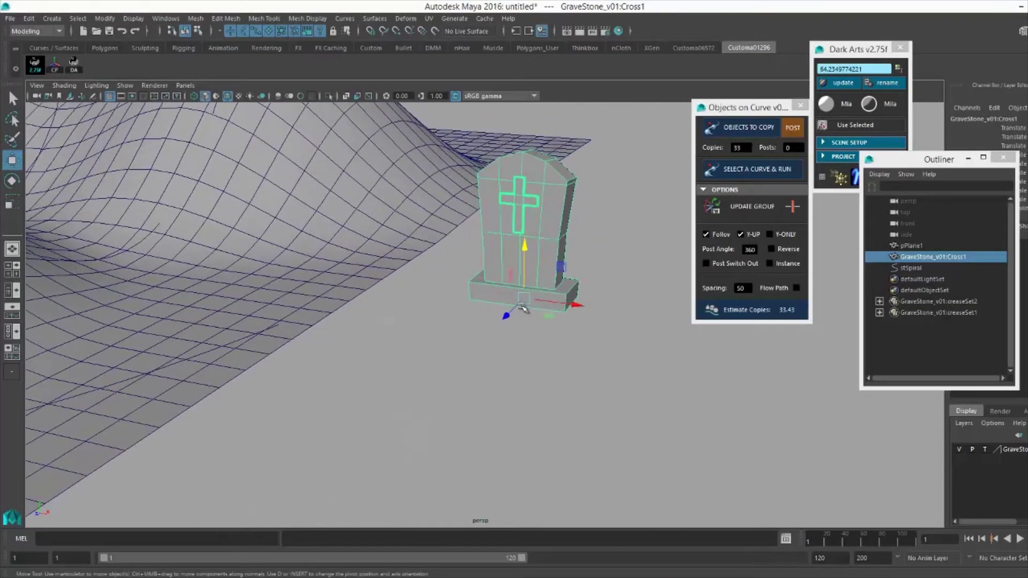
{"action": "left_click_drag", "start_coordinate": [642, 253], "coordinate": [670, 246], "text": "alt"}
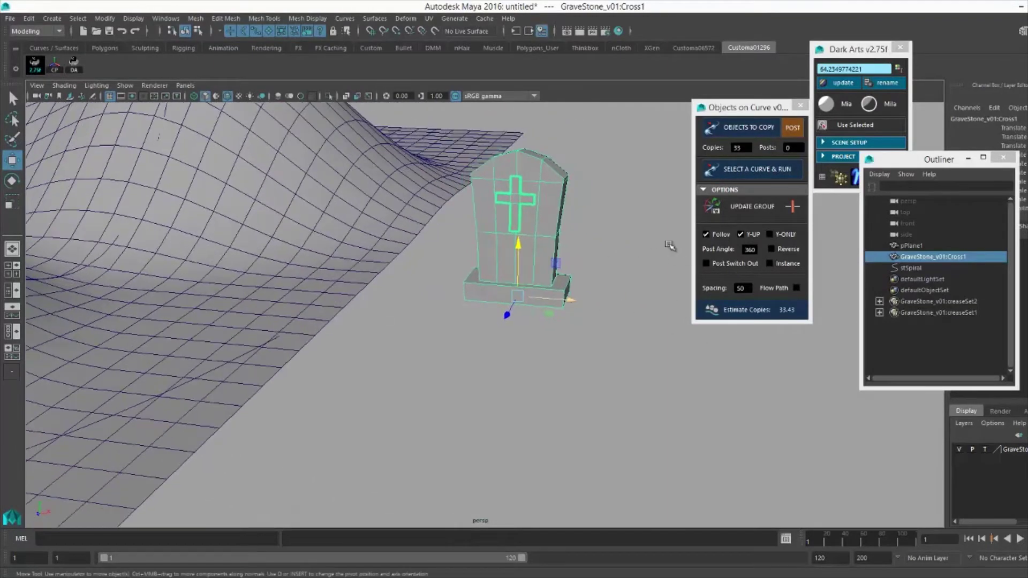
{"action": "right_click", "coordinate": [822, 181]}
{"action": "right_click", "coordinate": [822, 181]}
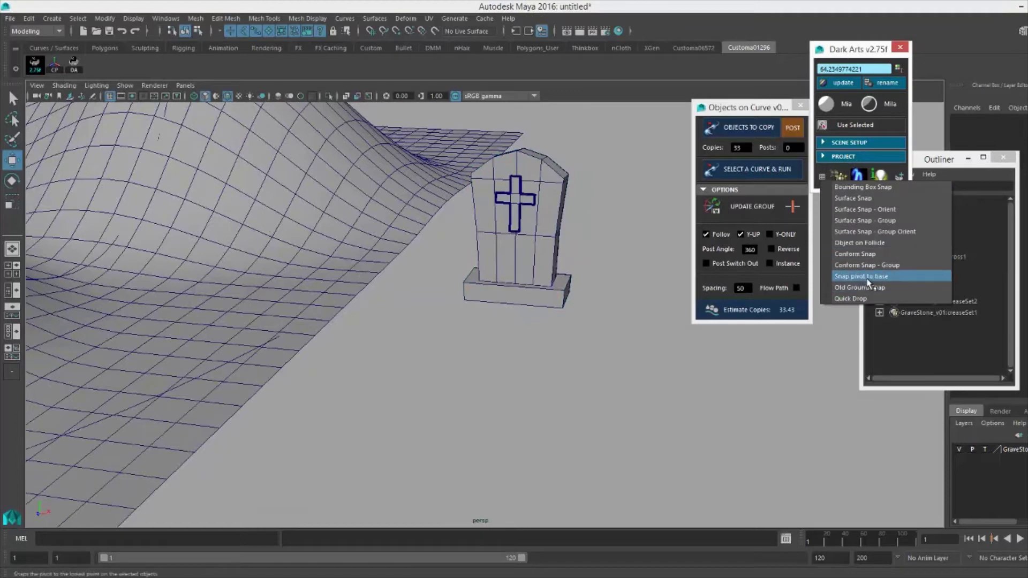
{"action": "left_click", "coordinate": [764, 421]}
- Select the stSpiral curve and run the tool to distribute 33 gravestone copies along it
{"action": "left_click_drag", "start_coordinate": [602, 346], "coordinate": [606, 267], "text": "alt"}
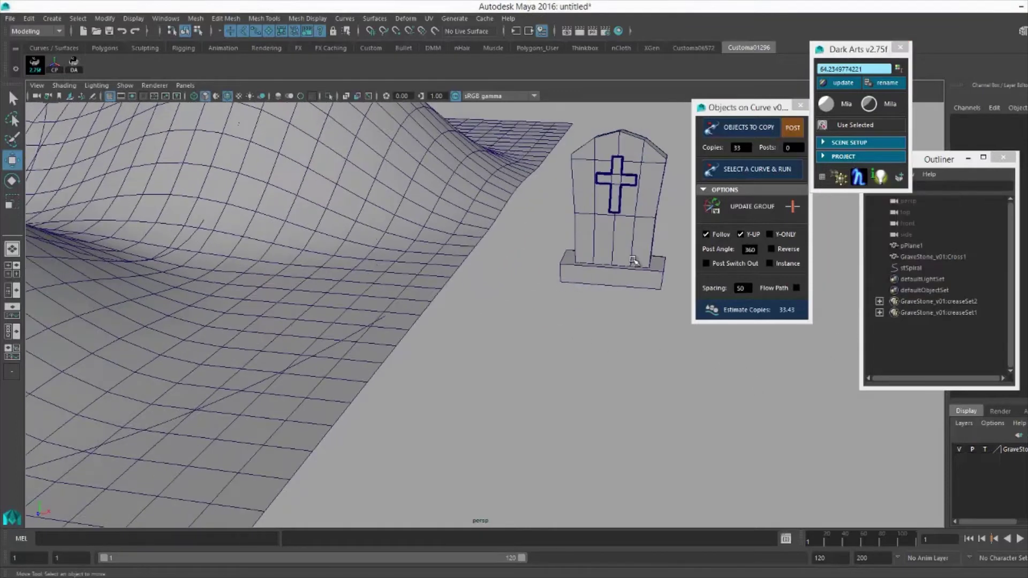
{"action": "left_click", "coordinate": [607, 265]}
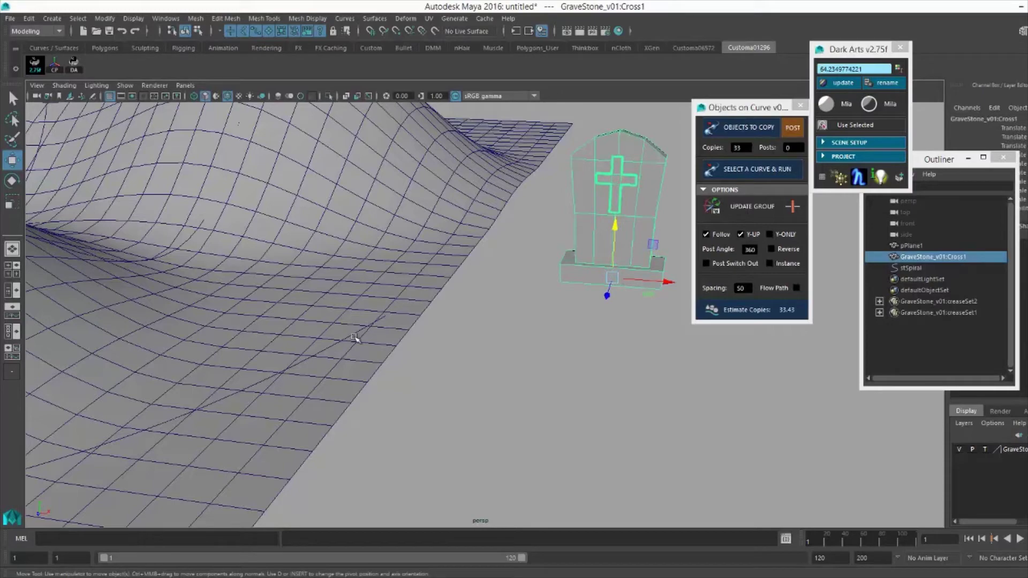
{"action": "left_click_drag", "start_coordinate": [623, 285], "coordinate": [550, 284], "text": "alt"}
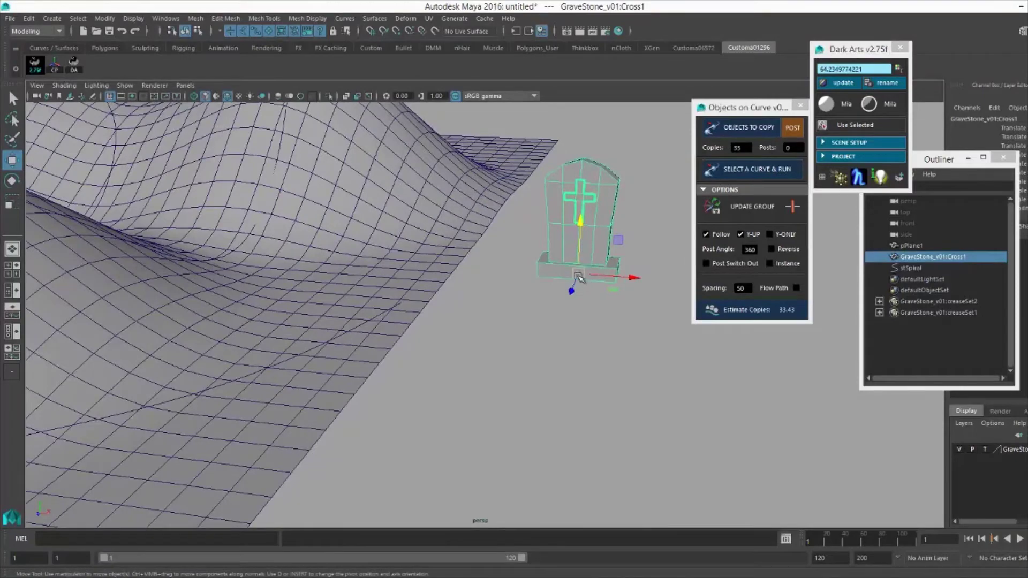
{"action": "mouse_move", "coordinate": [420, 300]}
{"action": "left_mouse_down", "text": "alt"}
{"action": "mouse_move", "coordinate": [487, 280]}
{"action": "mouse_move", "coordinate": [434, 299]}
{"action": "left_mouse_up", "text": "alt"}
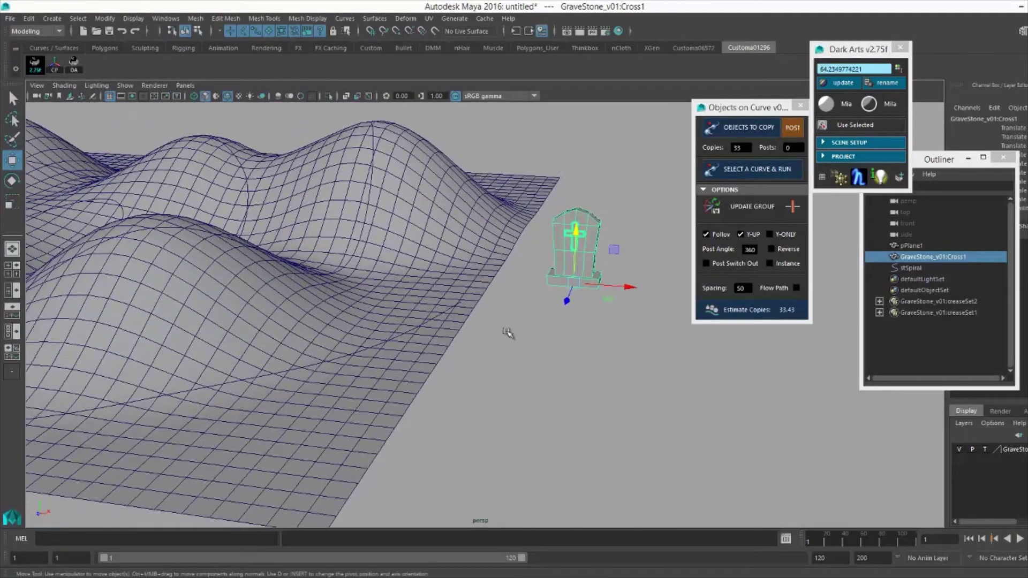
{"action": "left_click_drag", "start_coordinate": [506, 330], "coordinate": [601, 286], "text": "alt"}
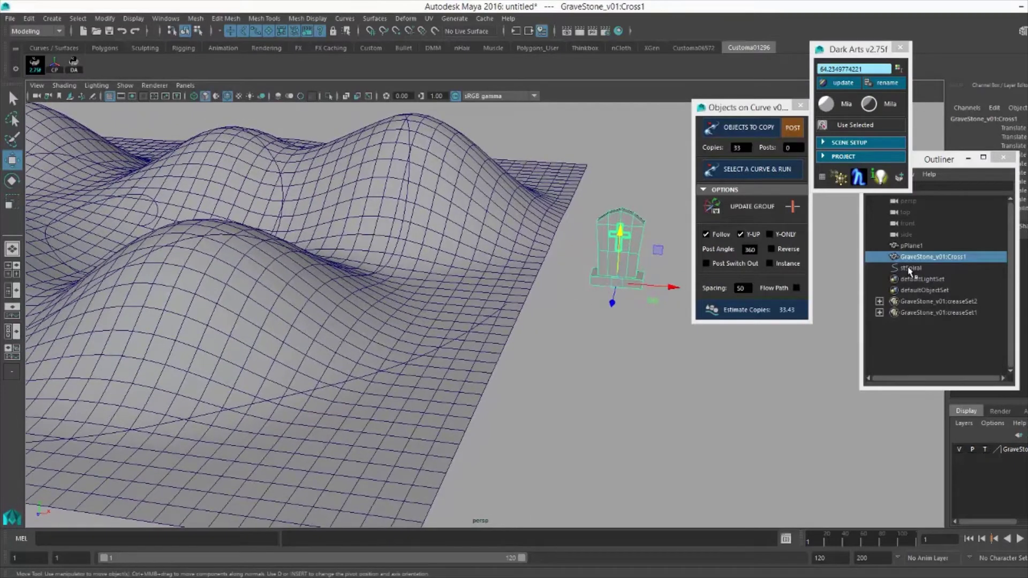
{"action": "left_click", "coordinate": [910, 269]}
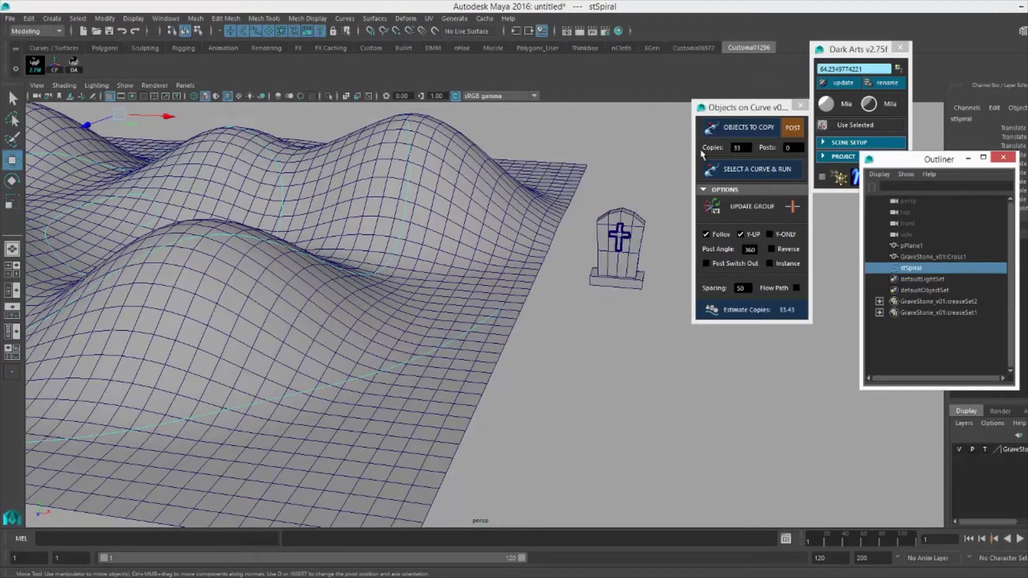
{"action": "left_click", "coordinate": [762, 170]}
- Select the whole group of gravestone copies and move it in negative X toward the side of the terrain
{"action": "left_click_drag", "start_coordinate": [456, 284], "coordinate": [434, 232], "text": "alt"}
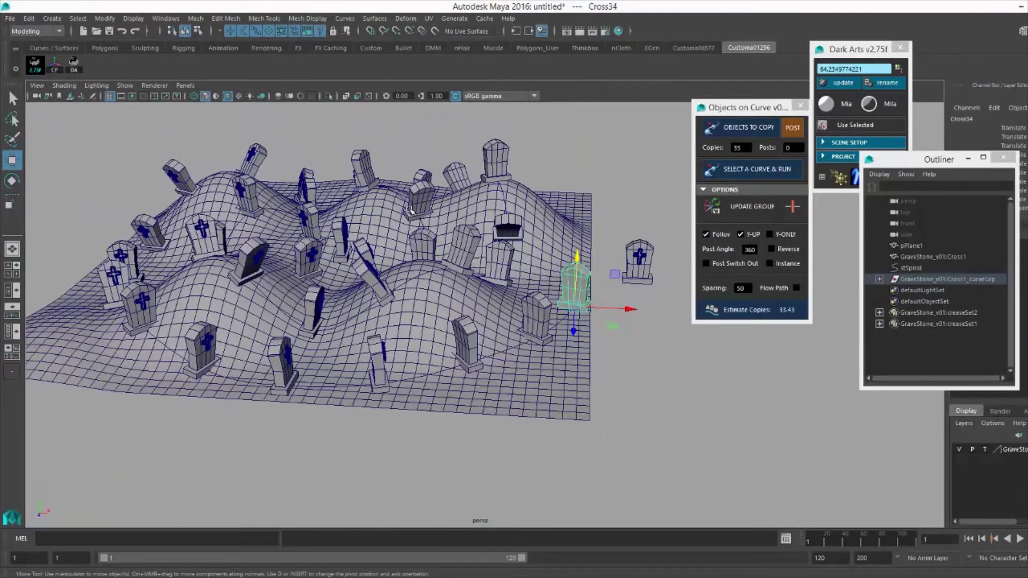
{"action": "left_click_drag", "start_coordinate": [553, 297], "coordinate": [598, 291], "text": "alt"}
{"action": "key", "text": "Up"}
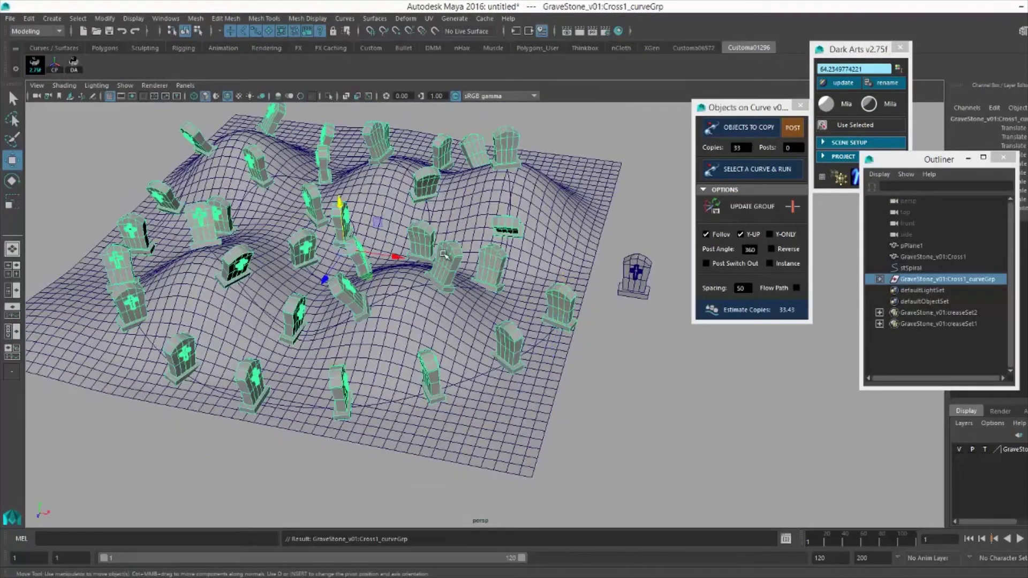
{"action": "left_click_drag", "start_coordinate": [443, 255], "coordinate": [581, 252], "text": "alt"}
{"action": "middle_click_drag", "start_coordinate": [530, 271], "coordinate": [522, 265], "text": "alt"}
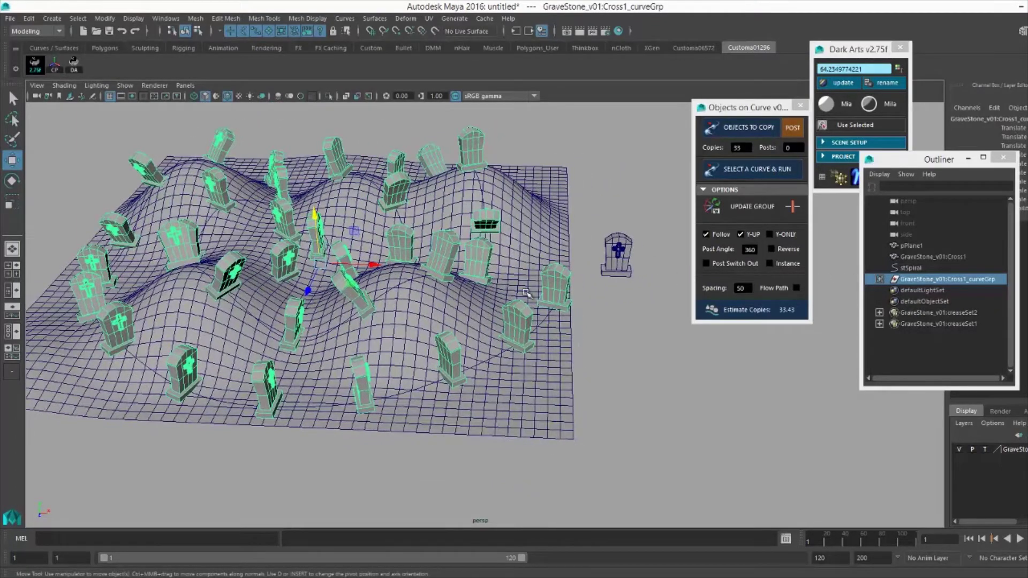
{"action": "middle_click_drag", "start_coordinate": [420, 281], "coordinate": [500, 282], "text": "alt"}
{"action": "left_click_drag", "start_coordinate": [451, 260], "coordinate": [129, 258]}
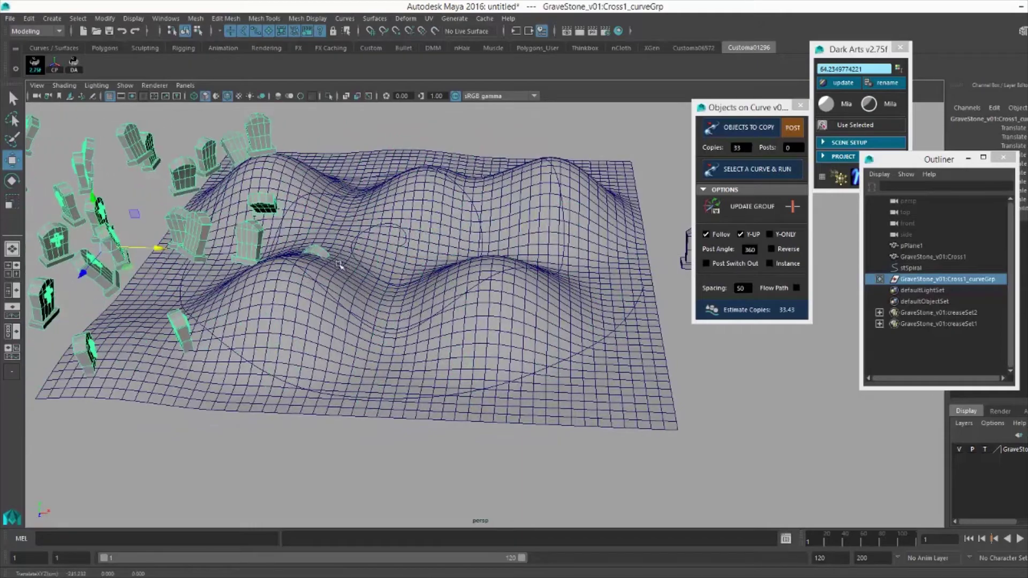
- Move the gravestone group further in negative X to clear the terrain
{"action": "scroll", "coordinate": [214, 263], "scroll_direction": "down", "scroll_amount": 3}
{"action": "middle_click_drag", "start_coordinate": [300, 267], "coordinate": [485, 278], "text": "alt"}
{"action": "left_click_drag", "start_coordinate": [492, 278], "coordinate": [540, 265], "text": "alt"}
{"action": "scroll", "coordinate": [549, 266], "scroll_direction": "up", "scroll_amount": 3}
{"action": "middle_click_drag", "start_coordinate": [552, 267], "coordinate": [521, 278], "text": "alt"}
{"action": "left_click_drag", "start_coordinate": [521, 277], "coordinate": [316, 320], "text": "alt"}
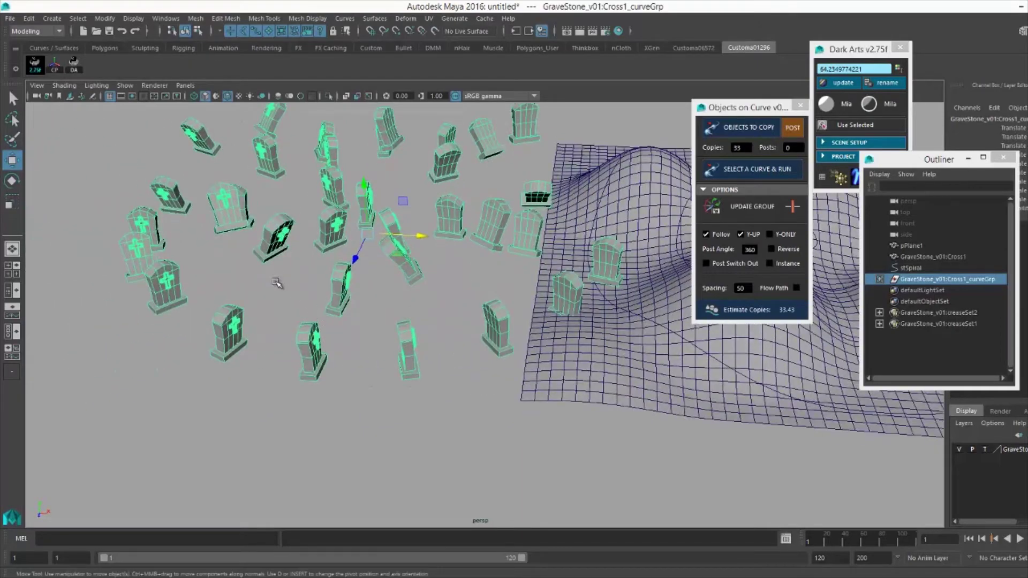
{"action": "left_click_drag", "start_coordinate": [553, 262], "coordinate": [219, 298], "text": "alt"}
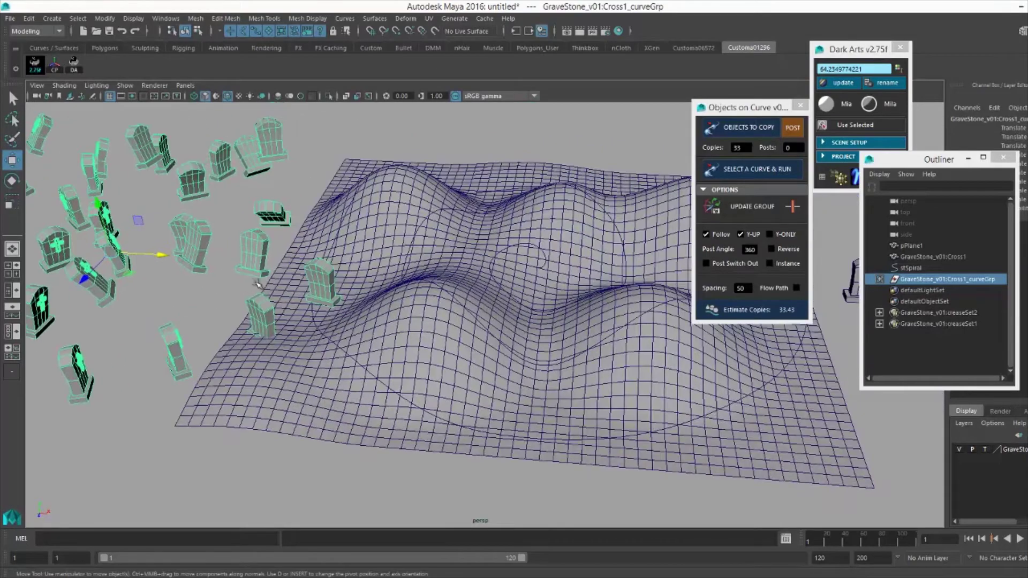
{"action": "middle_click_drag", "start_coordinate": [293, 291], "coordinate": [341, 291], "text": "alt"}
{"action": "middle_click_drag", "start_coordinate": [531, 281], "coordinate": [231, 283], "text": "alt"}
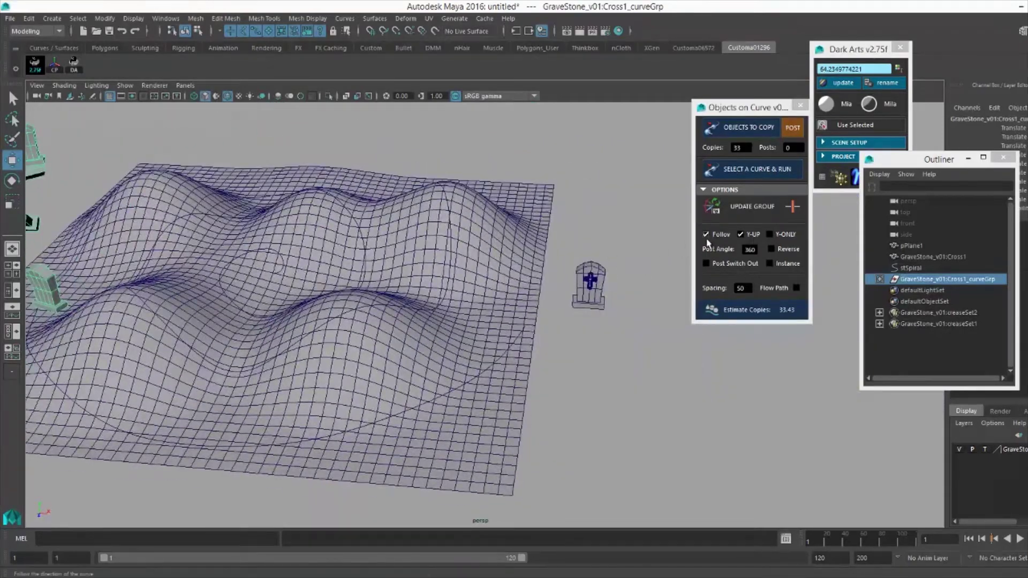
{"action": "middle_click_drag", "start_coordinate": [166, 310], "coordinate": [489, 281], "text": "alt"}
{"action": "left_click_drag", "start_coordinate": [234, 229], "coordinate": [71, 229]}
- Turn off the Follow option and run the tool again on the stSpiral curve with 33 copies
{"action": "middle_click_drag", "start_coordinate": [551, 236], "coordinate": [305, 231], "text": "alt"}
{"action": "middle_click_drag", "start_coordinate": [688, 245], "coordinate": [587, 291], "text": "alt"}
{"action": "left_click", "coordinate": [709, 233]}
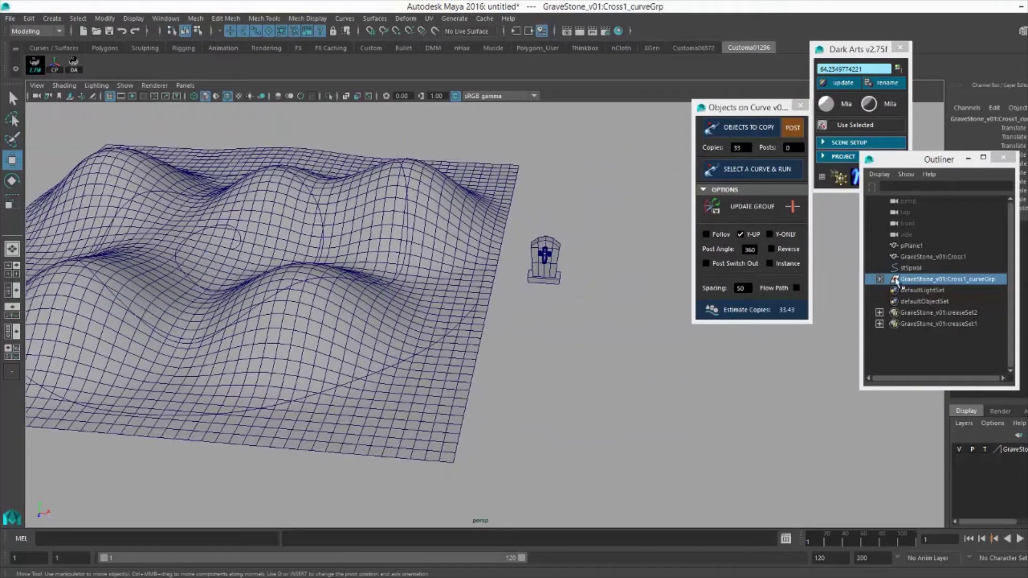
{"action": "left_click", "coordinate": [910, 268]}
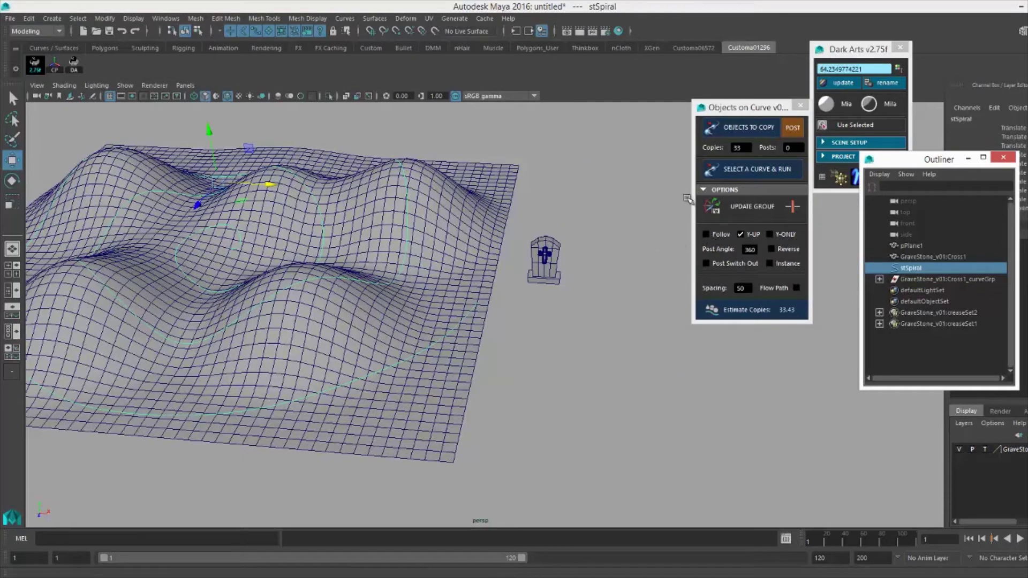
{"action": "left_click", "coordinate": [764, 170]}
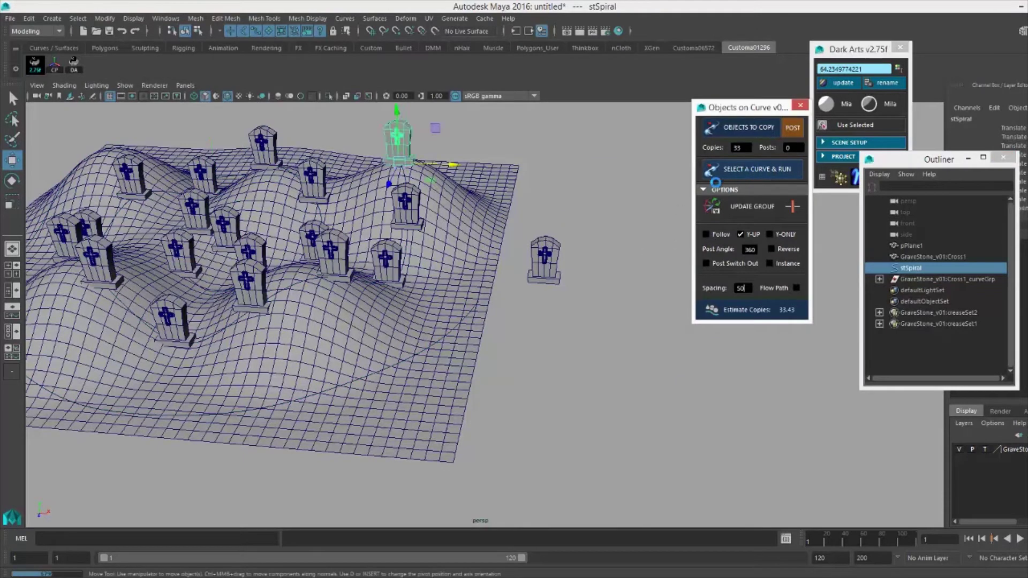
- Examine the orientation of the new gravestone copies along the spiral from above and from the side, alongside the earlier group
{"action": "left_click_drag", "start_coordinate": [375, 257], "coordinate": [458, 278], "text": "alt"}
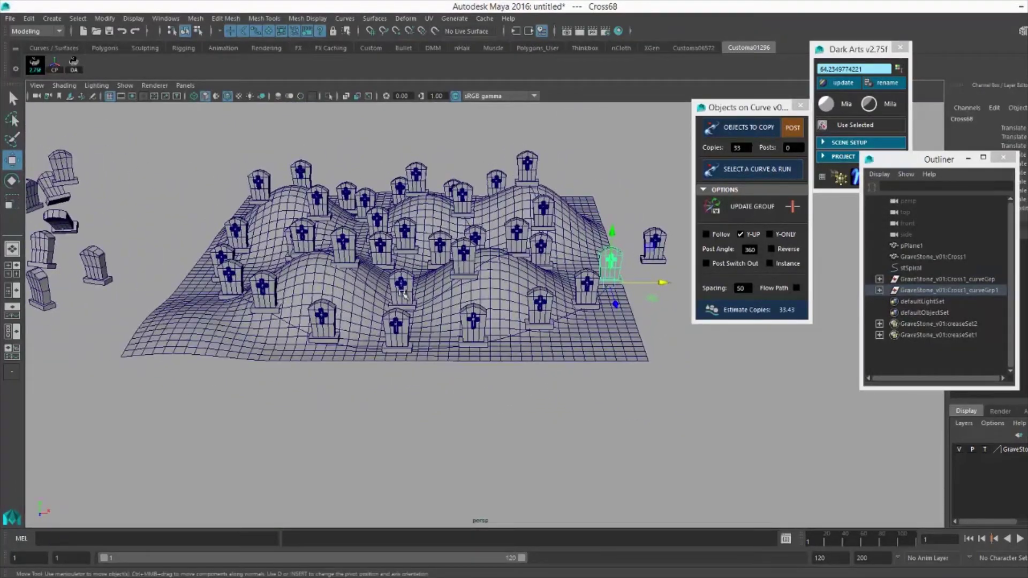
{"action": "left_click_drag", "start_coordinate": [300, 297], "coordinate": [297, 273], "text": "alt"}
{"action": "scroll", "coordinate": [441, 229], "scroll_direction": "up", "scroll_amount": 3}
{"action": "middle_click_drag", "start_coordinate": [441, 229], "coordinate": [362, 236], "text": "alt"}
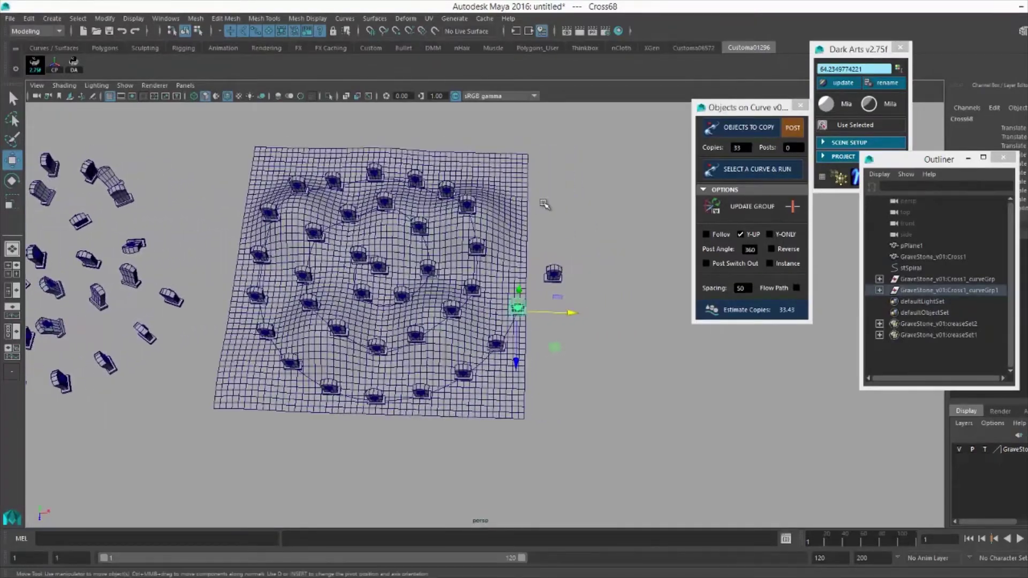
{"action": "mouse_move", "coordinate": [544, 204]}
{"action": "left_mouse_down", "text": "alt"}
{"action": "mouse_move", "coordinate": [544, 218]}
{"action": "mouse_move", "coordinate": [544, 205]}
{"action": "left_mouse_up", "text": "alt"}
{"action": "scroll", "coordinate": [390, 247], "scroll_direction": "down", "scroll_amount": 2}
{"action": "middle_click_drag", "start_coordinate": [291, 245], "coordinate": [304, 217], "text": "alt"}
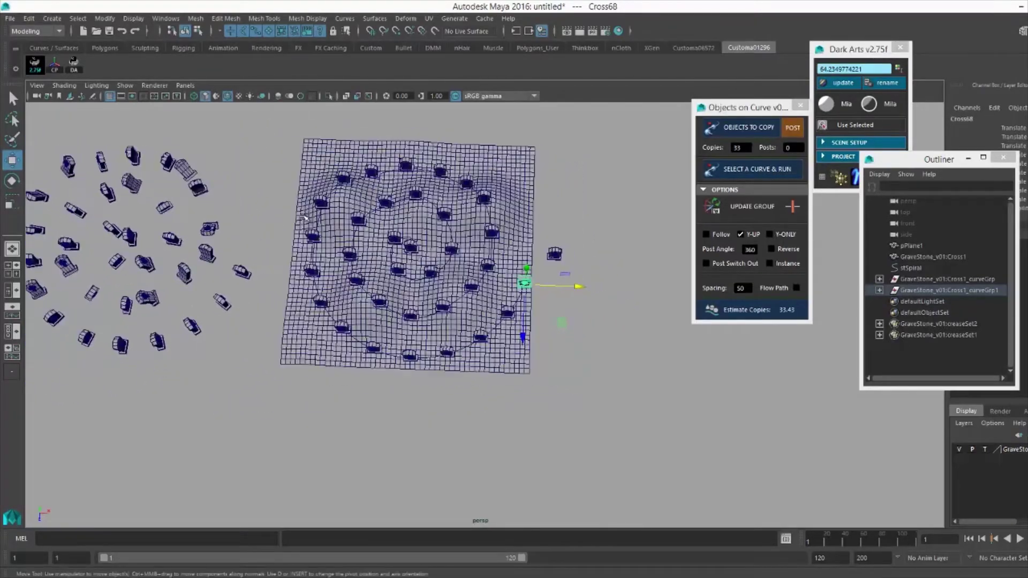
{"action": "left_click_drag", "start_coordinate": [305, 217], "coordinate": [429, 219], "text": "alt"}
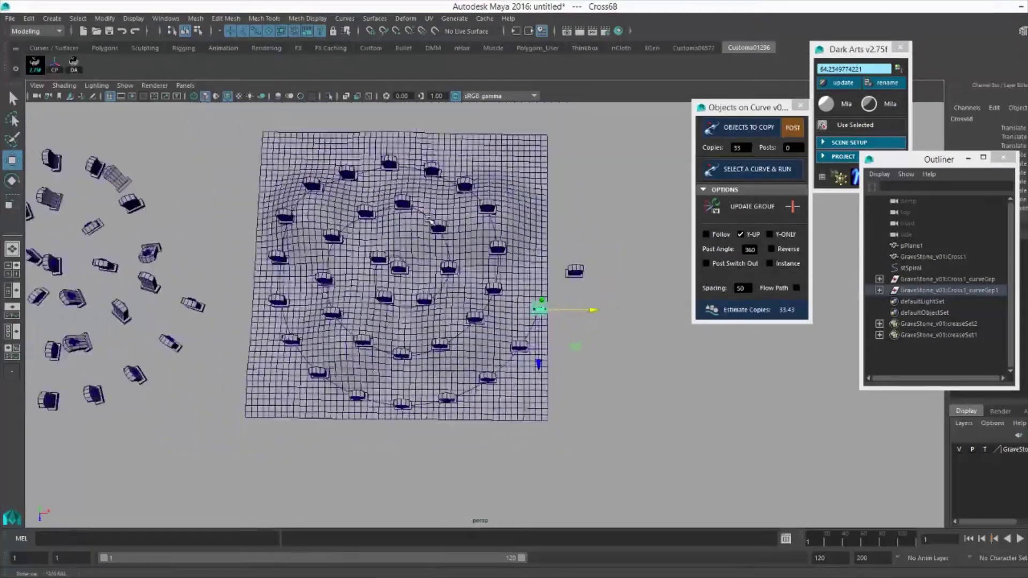
{"action": "mouse_move", "coordinate": [429, 219]}
{"action": "middle_mouse_down", "text": "alt"}
{"action": "mouse_move", "coordinate": [542, 220]}
{"action": "mouse_move", "coordinate": [416, 234]}
{"action": "mouse_move", "coordinate": [439, 219]}
{"action": "middle_mouse_up", "text": "alt"}
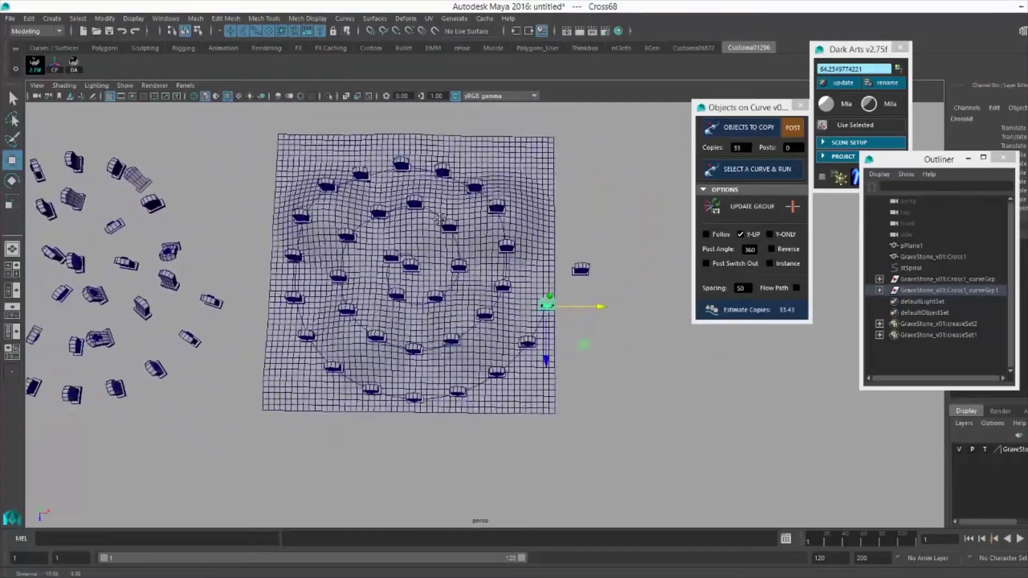
{"action": "left_click_drag", "start_coordinate": [439, 219], "coordinate": [563, 221], "text": "alt"}
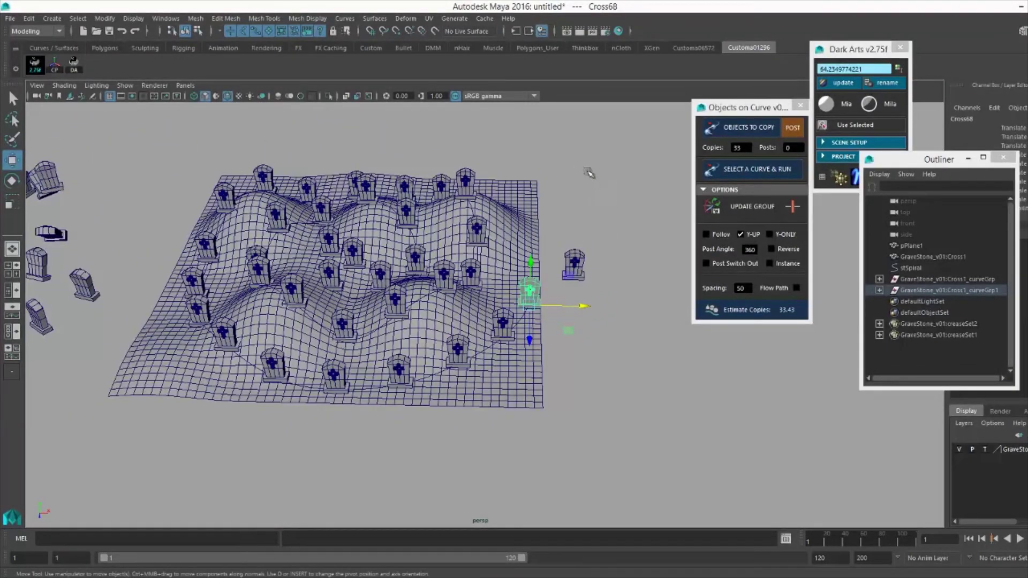